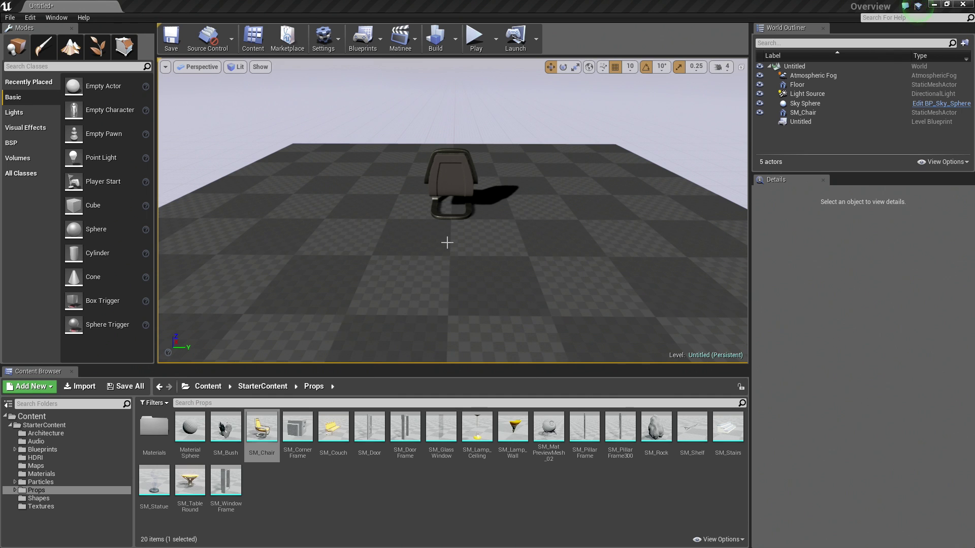
Select the SM_Chair actor at location 30, 0, 20 in the viewport
{"action": "left_click", "coordinate": [461, 194]}
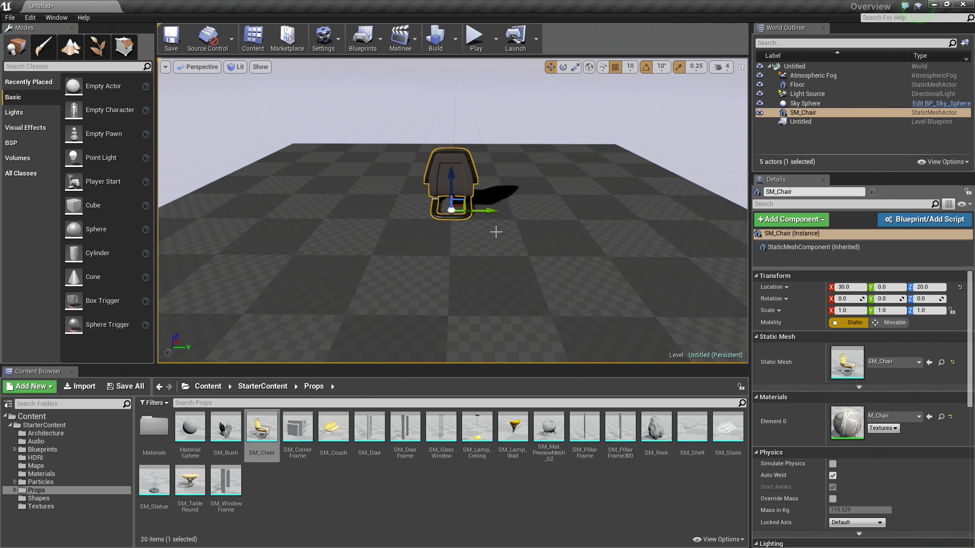
{"action": "mouse_move", "coordinate": [486, 209]}
{"action": "left_mouse_down"}
{"action": "mouse_move", "coordinate": [476, 210]}
{"action": "mouse_move", "coordinate": [485, 209]}
{"action": "left_mouse_up"}
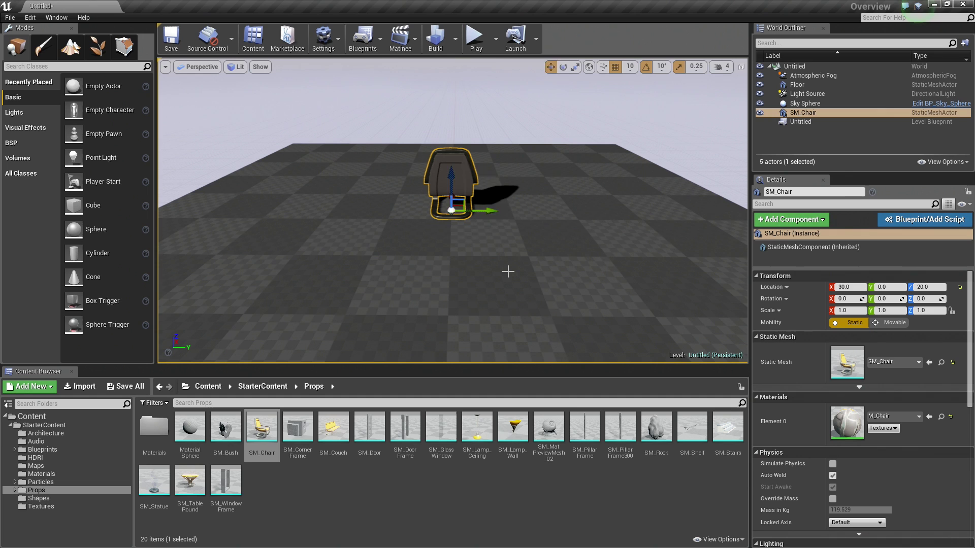
Put the chair's gizmo in rotate mode (E), briefly trying move, and orbit around it
{"action": "key", "text": "e"}
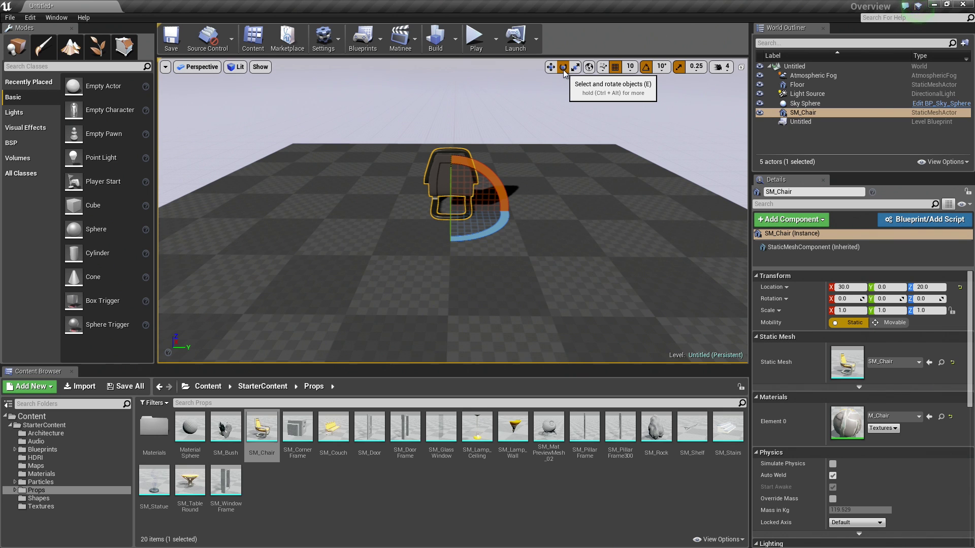
{"action": "left_click", "coordinate": [551, 69]}
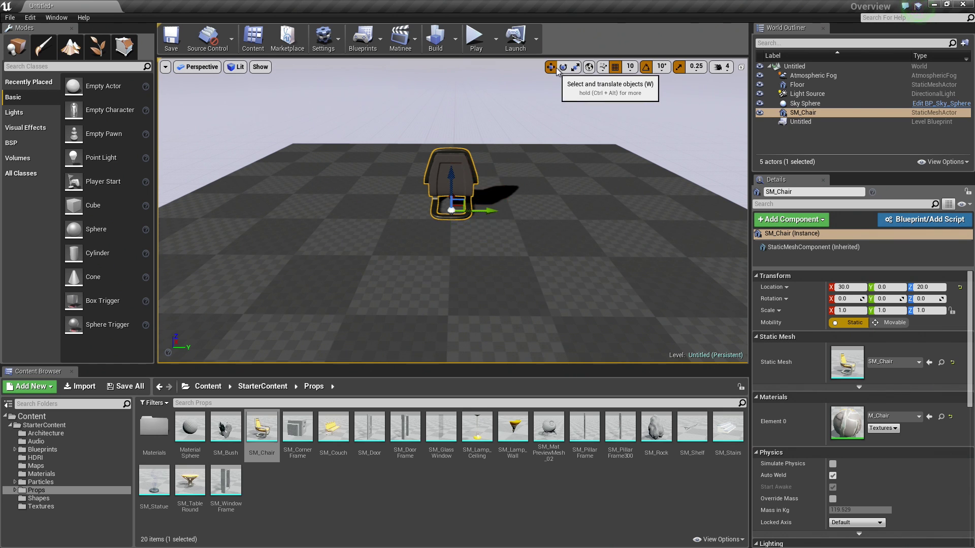
{"action": "left_click", "coordinate": [562, 69]}
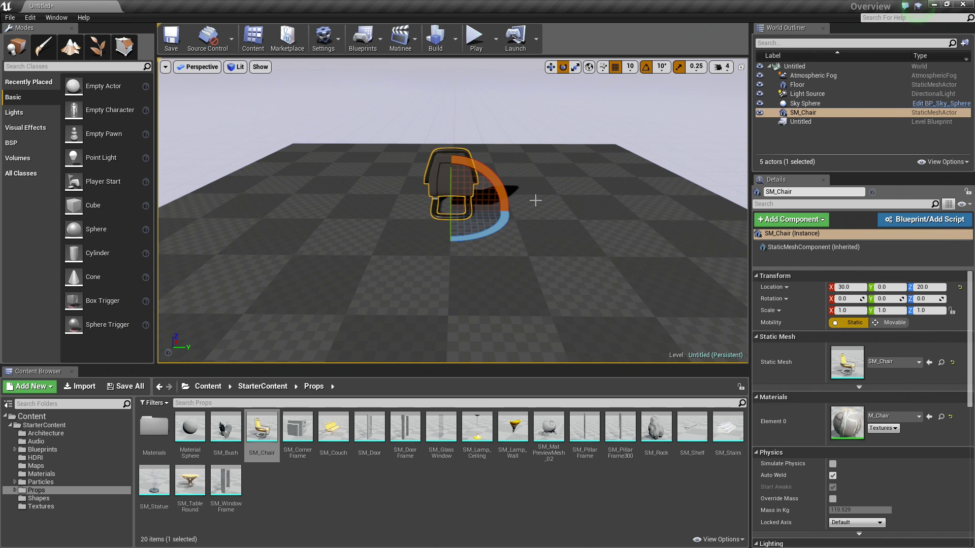
{"action": "mouse_move", "coordinate": [535, 200]}
{"action": "left_mouse_down", "text": "alt"}
{"action": "mouse_move", "coordinate": [488, 191]}
{"action": "mouse_move", "coordinate": [542, 226]}
{"action": "left_mouse_up", "text": "alt"}
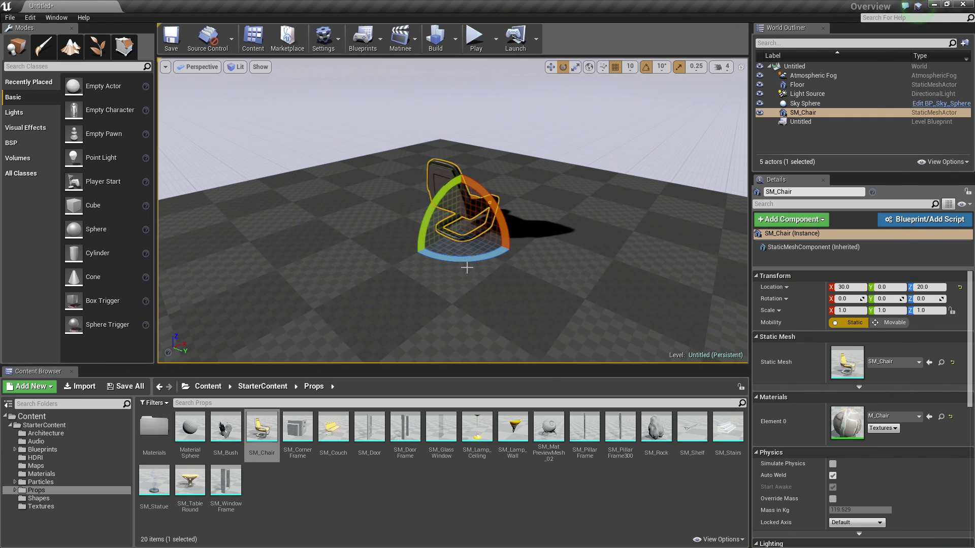
{"action": "left_click_drag", "start_coordinate": [468, 260], "coordinate": [468, 262]}
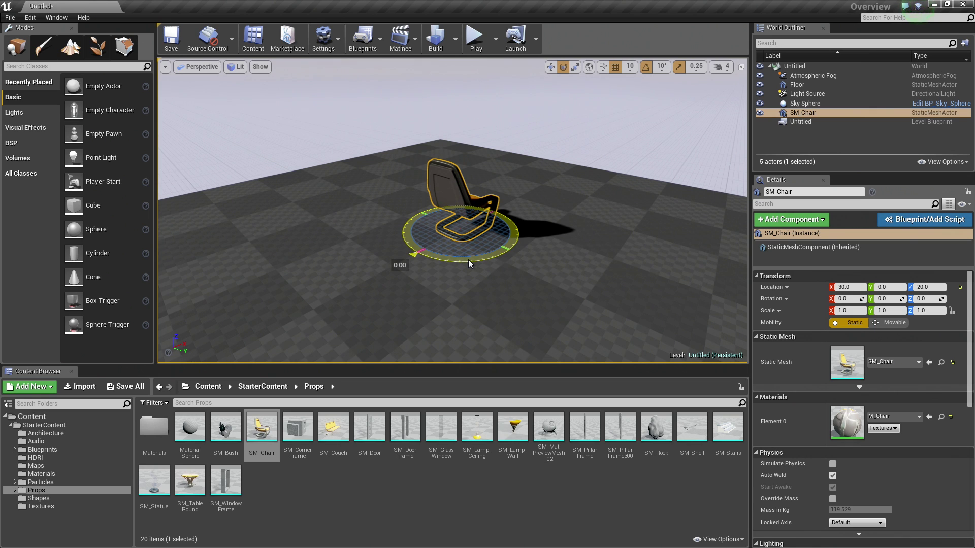
{"action": "mouse_move", "coordinate": [413, 253]}
{"action": "left_mouse_down"}
{"action": "mouse_move", "coordinate": [460, 264]}
{"action": "mouse_move", "coordinate": [399, 239]}
{"action": "left_mouse_up"}
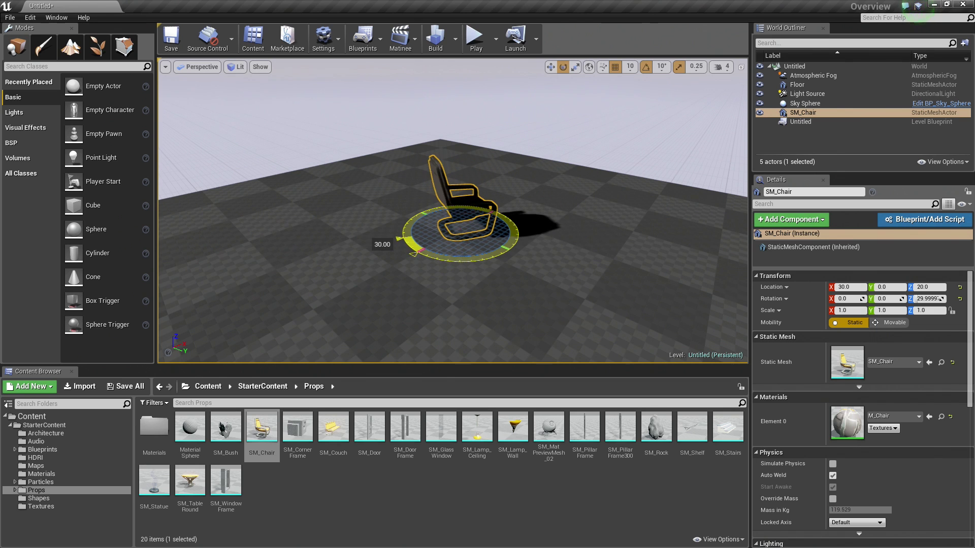
{"action": "mouse_move", "coordinate": [399, 238]}
{"action": "left_mouse_down"}
{"action": "mouse_move", "coordinate": [472, 267]}
{"action": "mouse_move", "coordinate": [415, 256]}
{"action": "left_mouse_up"}
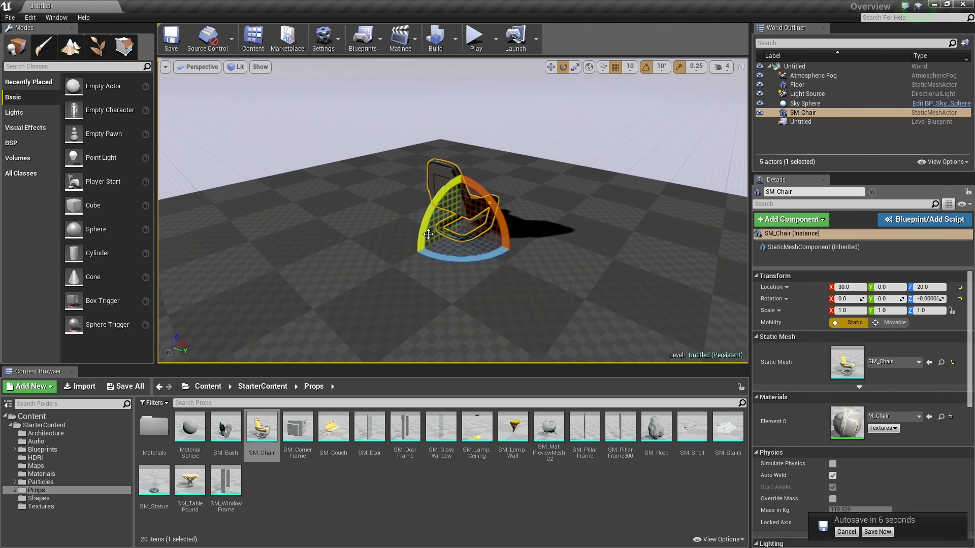
{"action": "left_click_drag", "start_coordinate": [422, 231], "coordinate": [423, 289]}
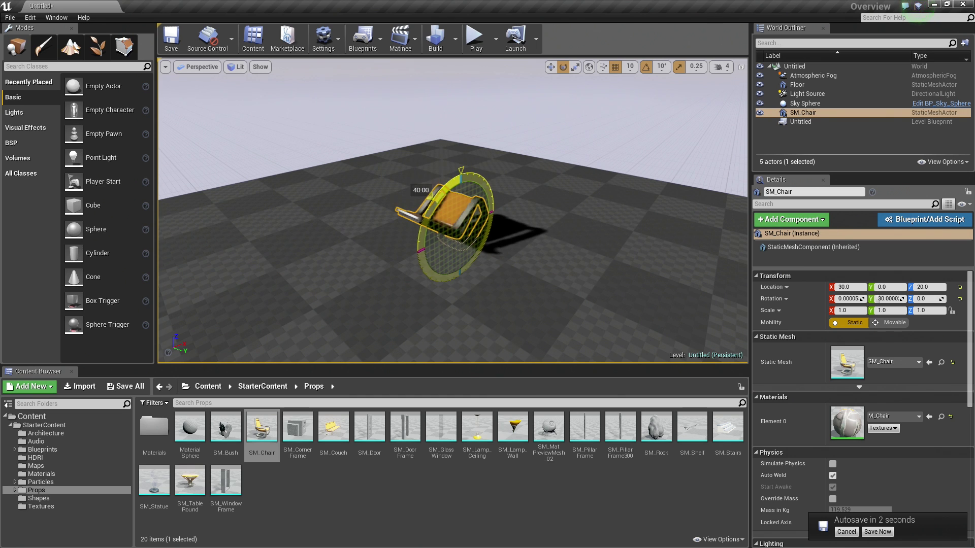
{"action": "mouse_move", "coordinate": [423, 233]}
{"action": "left_mouse_down"}
{"action": "mouse_move", "coordinate": [424, 274]}
{"action": "mouse_move", "coordinate": [419, 211]}
{"action": "left_mouse_up"}
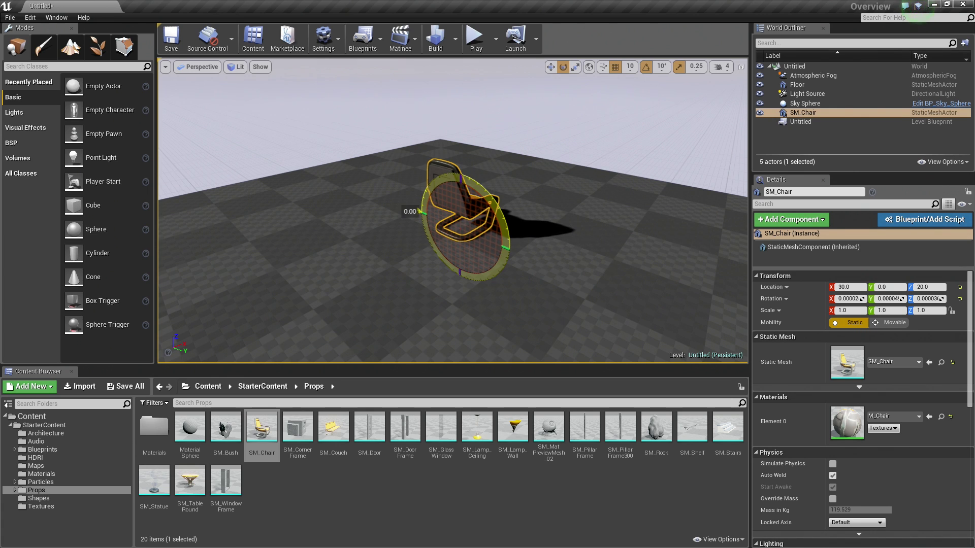
{"action": "mouse_move", "coordinate": [409, 212]}
{"action": "left_mouse_down"}
{"action": "mouse_move", "coordinate": [411, 221]}
{"action": "mouse_move", "coordinate": [415, 200]}
{"action": "left_mouse_up"}
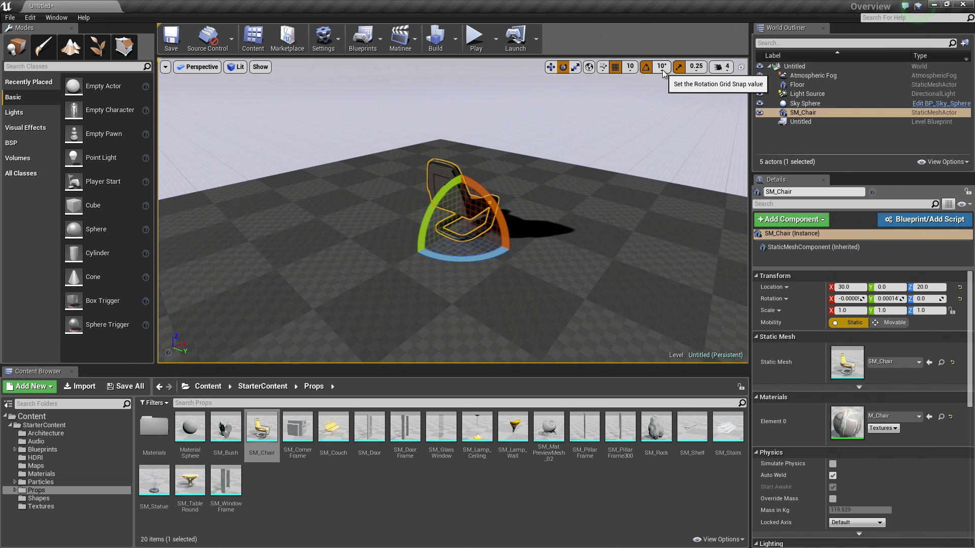
Turn the chair with 5° snapping, then with snapping off, to about 180° yaw
{"action": "left_click", "coordinate": [662, 67]}
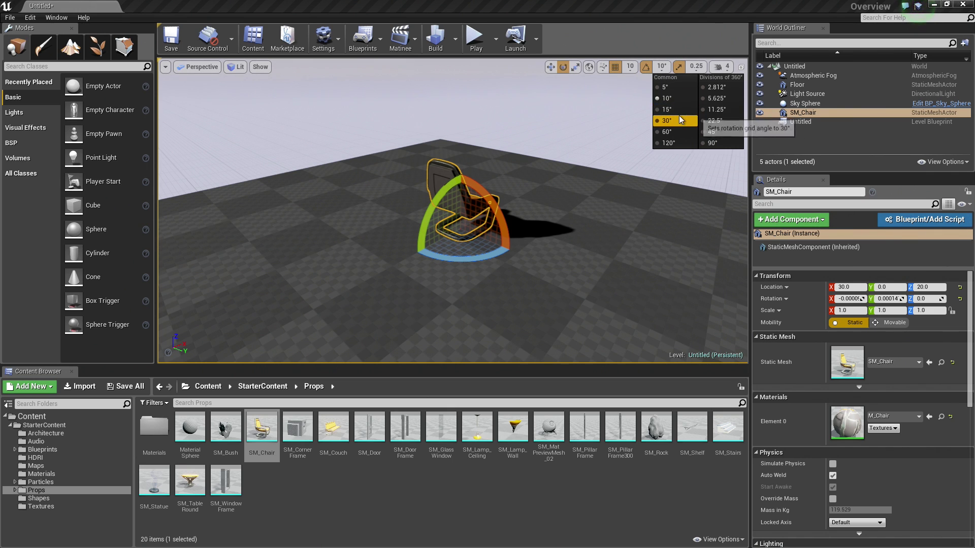
{"action": "left_click", "coordinate": [669, 91]}
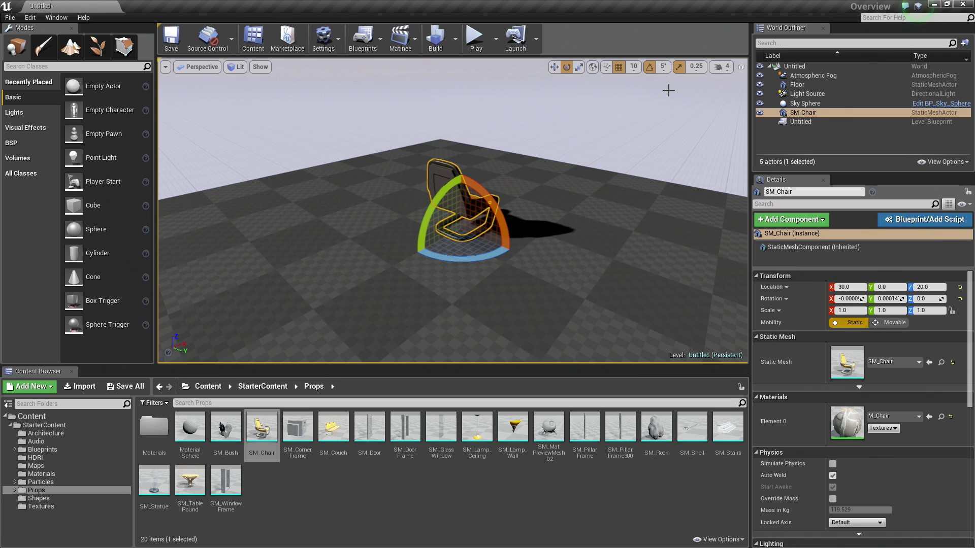
{"action": "left_click_drag", "start_coordinate": [491, 257], "coordinate": [412, 256]}
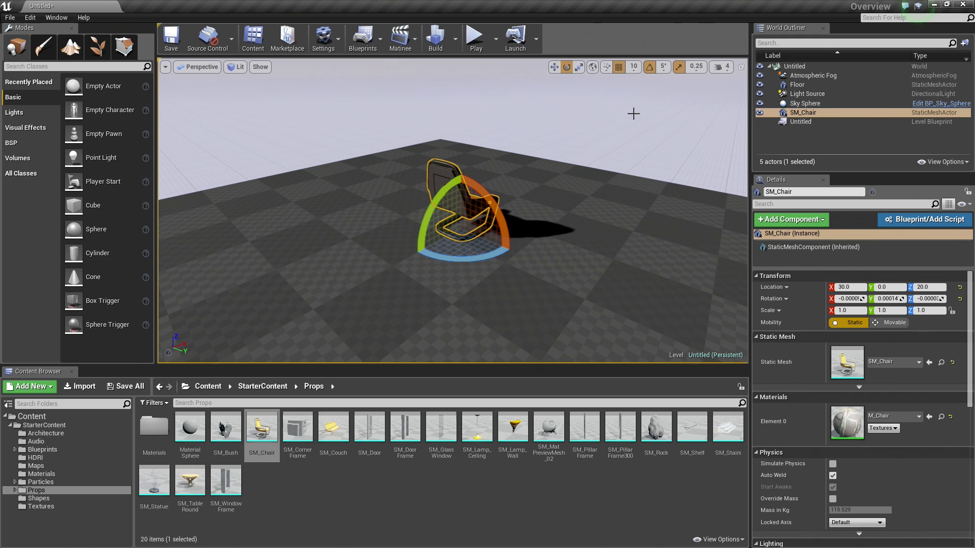
{"action": "left_click", "coordinate": [650, 70]}
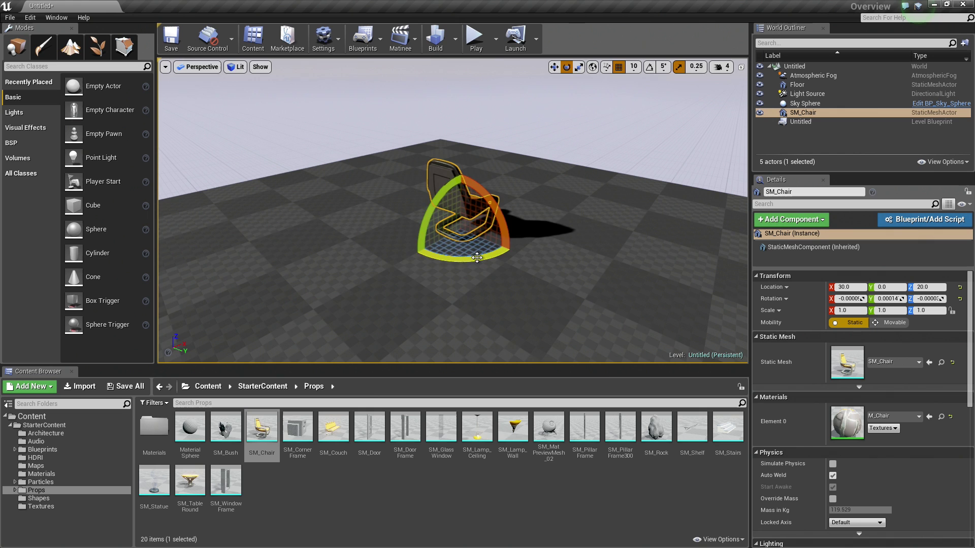
{"action": "mouse_move", "coordinate": [498, 259]}
{"action": "left_mouse_down"}
{"action": "mouse_move", "coordinate": [442, 263]}
{"action": "mouse_move", "coordinate": [412, 229]}
{"action": "mouse_move", "coordinate": [512, 218]}
{"action": "mouse_move", "coordinate": [494, 209]}
{"action": "left_mouse_up"}
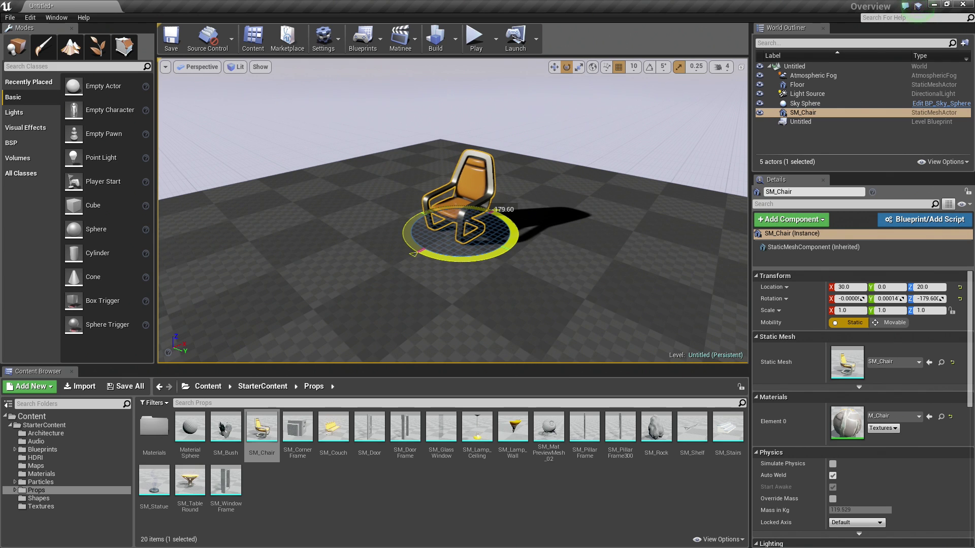
Re-enable snapping and turn the chair one 45° step, then set the snap angle to 10°
{"action": "left_click", "coordinate": [648, 67]}
{"action": "left_click", "coordinate": [662, 67]}
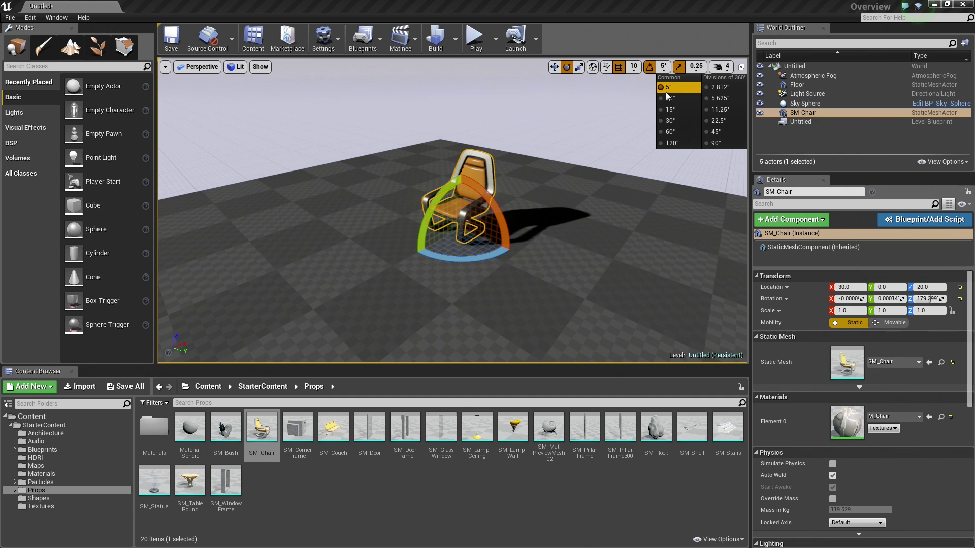
{"action": "left_click", "coordinate": [725, 130]}
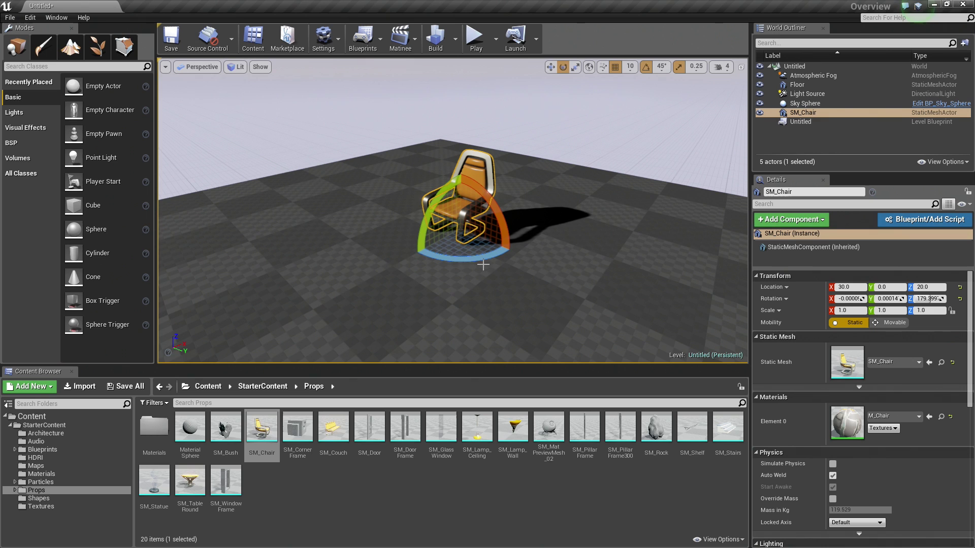
{"action": "left_click_drag", "start_coordinate": [482, 259], "coordinate": [483, 259]}
{"action": "mouse_move", "coordinate": [414, 255]}
{"action": "left_mouse_down"}
{"action": "mouse_move", "coordinate": [402, 234]}
{"action": "mouse_move", "coordinate": [456, 204]}
{"action": "mouse_move", "coordinate": [399, 259]}
{"action": "left_mouse_up"}
{"action": "left_click", "coordinate": [662, 68]}
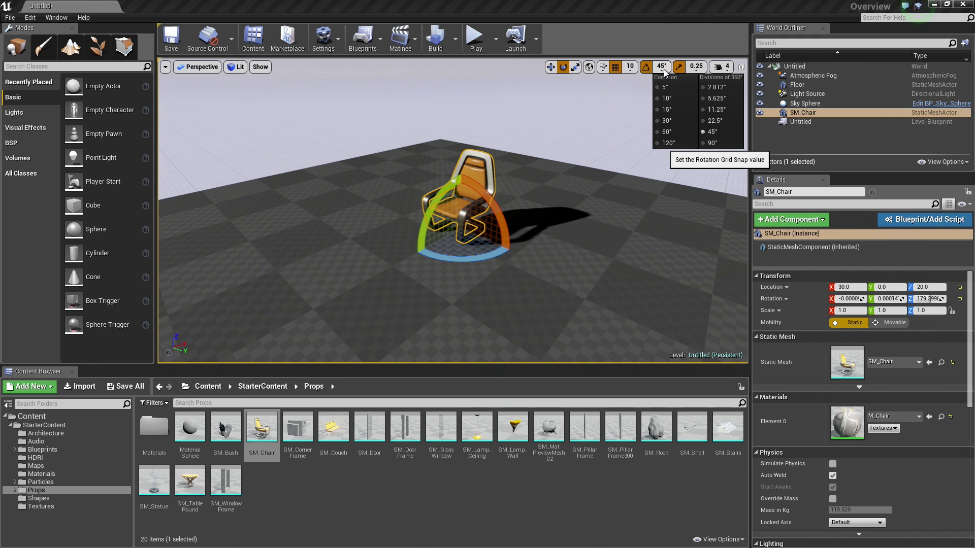
{"action": "left_click", "coordinate": [672, 100]}
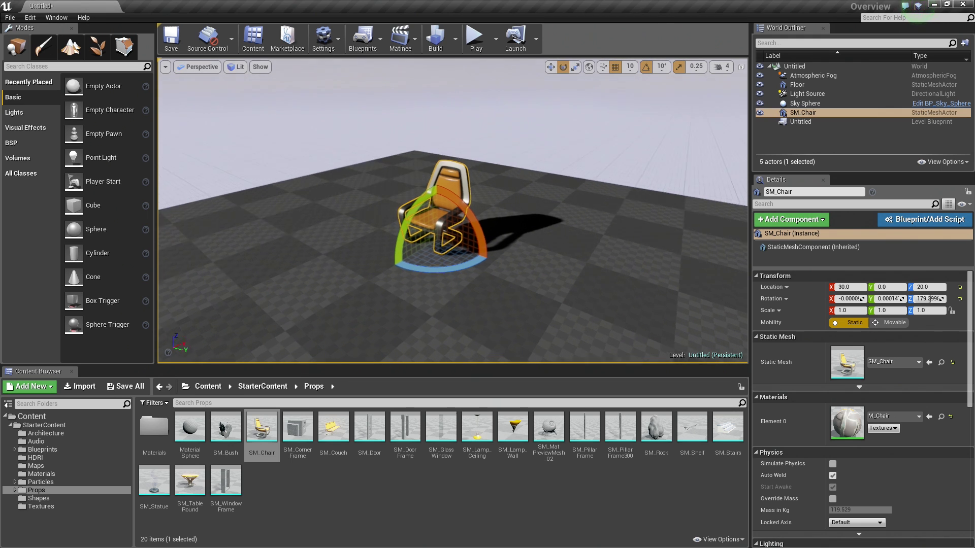
Fly closer and tilt the chair to about -40° around the X axis
{"action": "right_click_drag", "start_coordinate": [531, 200], "coordinate": [531, 199]}
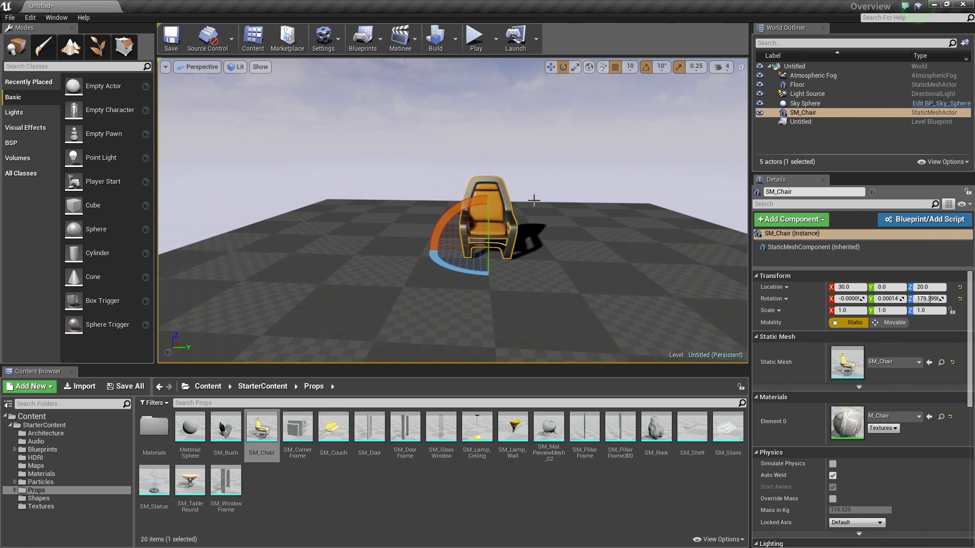
{"action": "right_click_drag", "start_coordinate": [531, 200], "coordinate": [531, 200]}
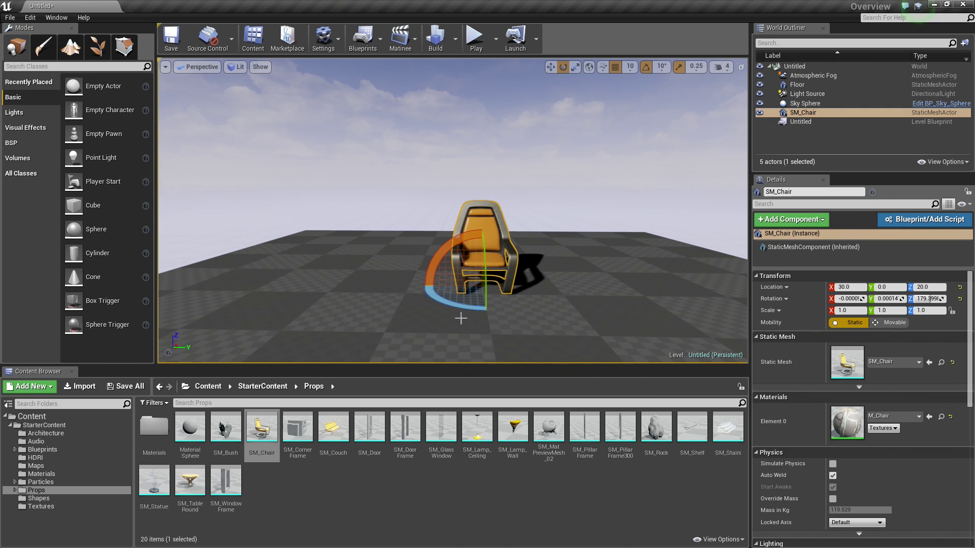
{"action": "left_click_drag", "start_coordinate": [443, 262], "coordinate": [434, 246]}
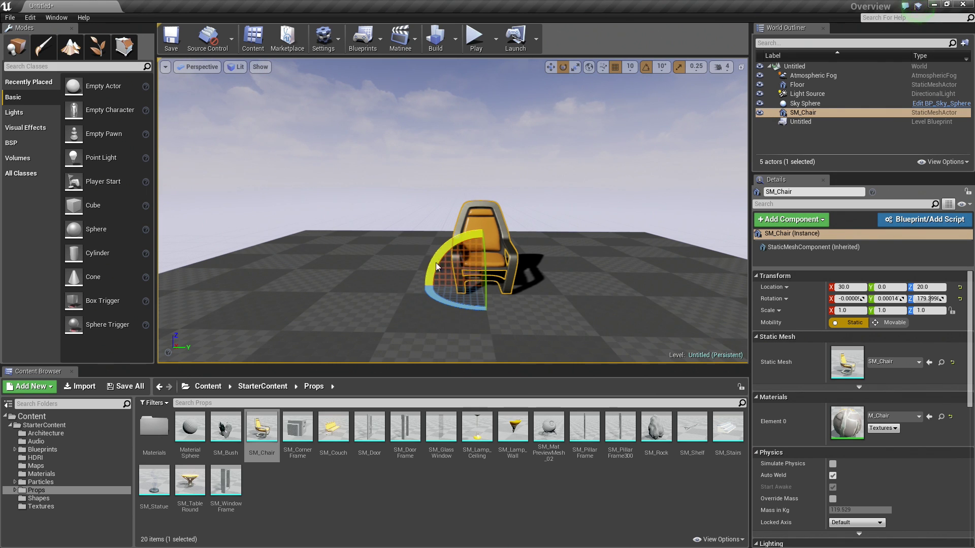
{"action": "mouse_move", "coordinate": [471, 307]}
{"action": "left_mouse_down"}
{"action": "mouse_move", "coordinate": [496, 310]}
{"action": "mouse_move", "coordinate": [460, 309]}
{"action": "mouse_move", "coordinate": [480, 313]}
{"action": "left_mouse_up"}
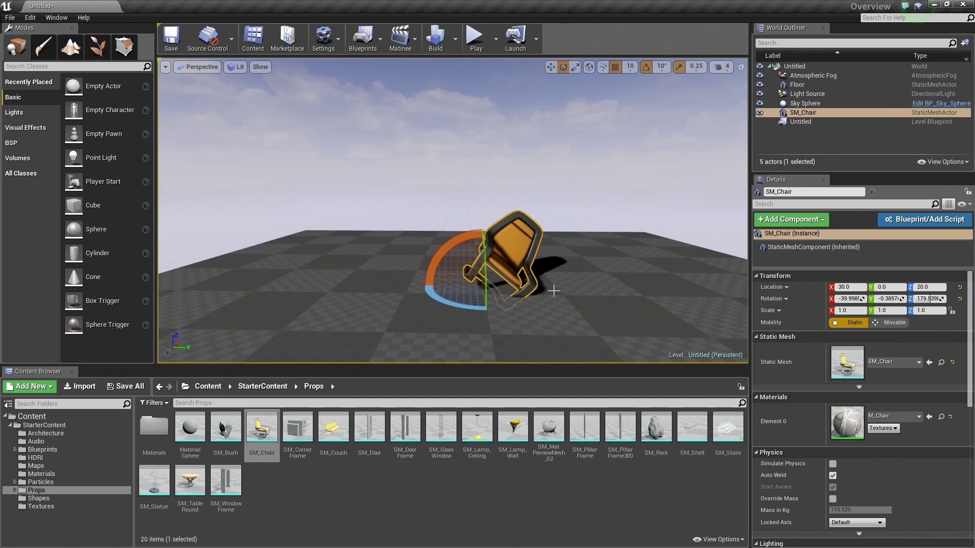
Switch the rotation gizmo to local space and try a turn on a local axis
{"action": "left_click_drag", "start_coordinate": [480, 313], "coordinate": [456, 335], "text": "alt"}
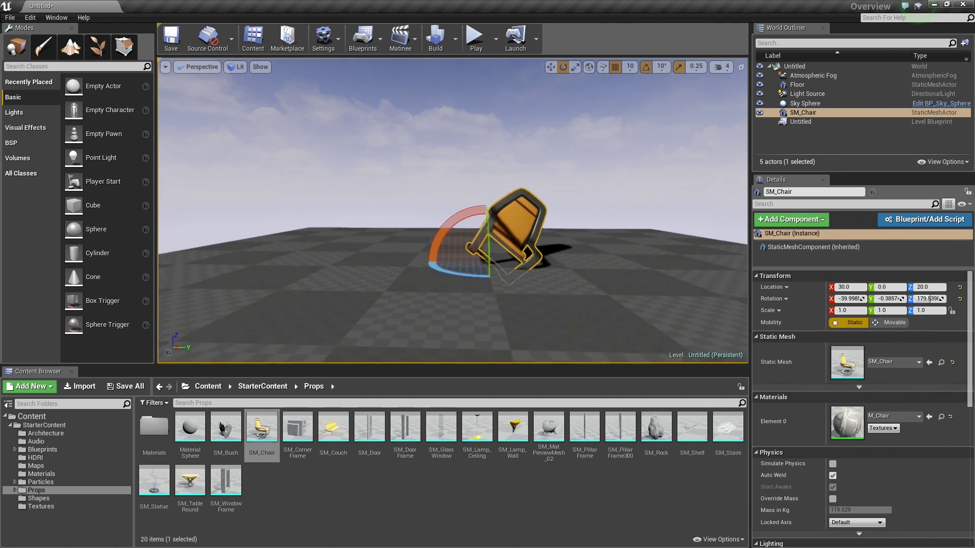
{"action": "left_click", "coordinate": [588, 68]}
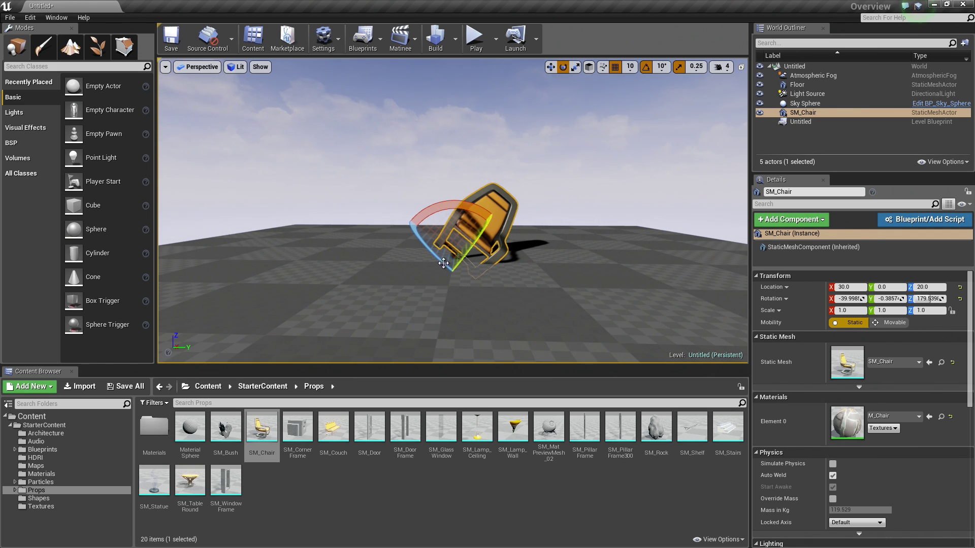
{"action": "mouse_move", "coordinate": [442, 262]}
{"action": "left_mouse_down"}
{"action": "mouse_move", "coordinate": [426, 251]}
{"action": "mouse_move", "coordinate": [440, 261]}
{"action": "left_mouse_up"}
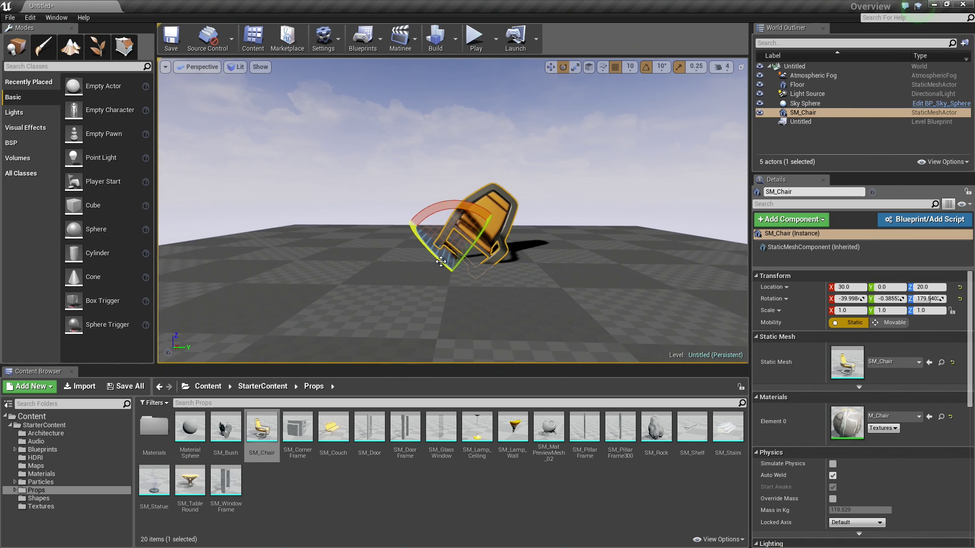
Toggle the gizmo between world and local space with Ctrl+`
{"action": "key", "text": "ctrl+grave"}
{"action": "key", "text": "ctrl+grave"}
{"action": "key", "text": "ctrl+grave"}
{"action": "key", "text": "ctrl+grave"}
{"action": "key", "text": "ctrl+grave"}
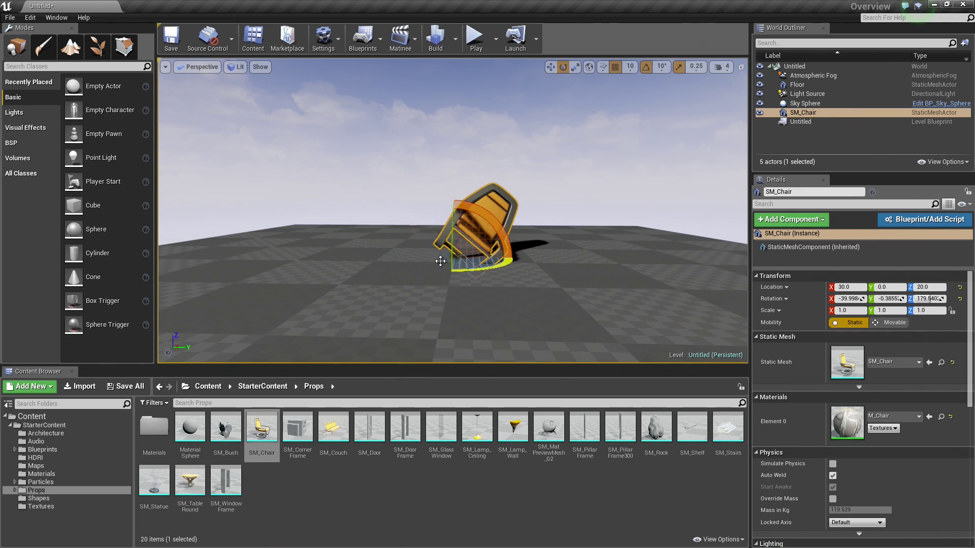
{"action": "key", "text": "ctrl+grave"}
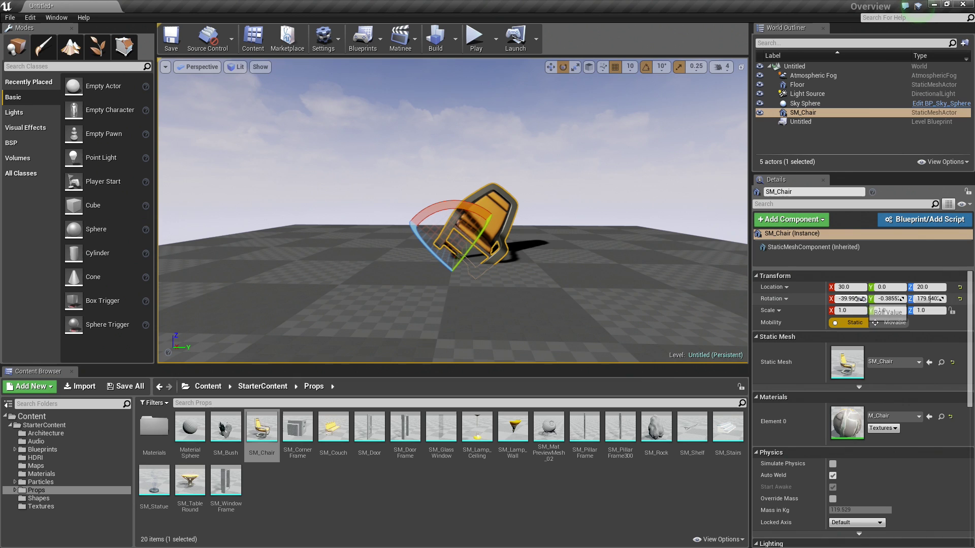
Enter 0 for X, Y and Z rotation in the Details Transform section
{"action": "left_click", "coordinate": [847, 299]}
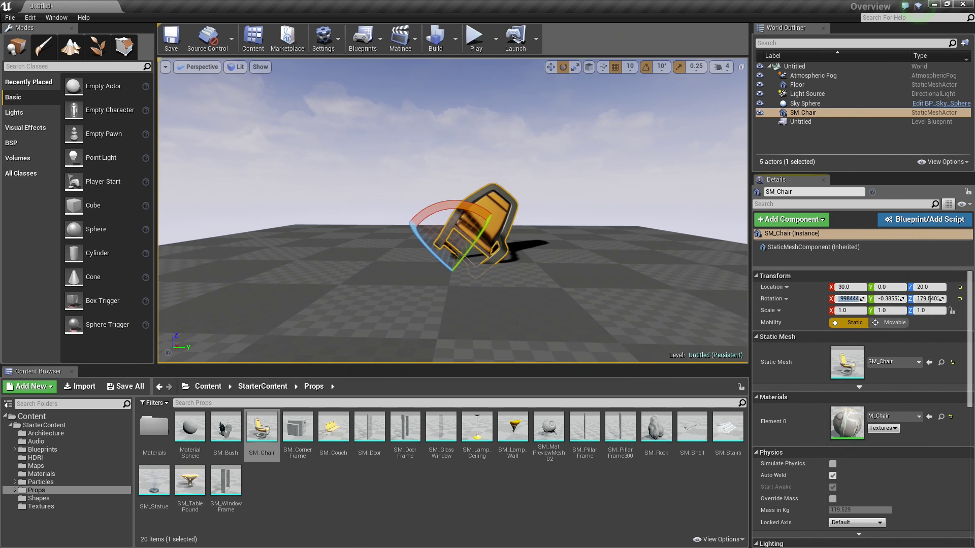
{"action": "type", "text": "0"}
{"action": "key", "text": "Return"}
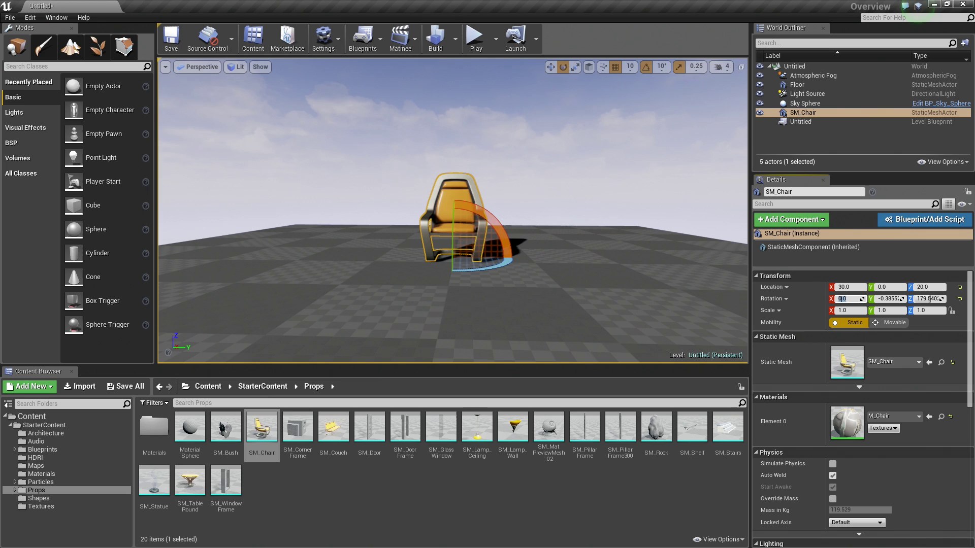
{"action": "key", "text": "Tab"}
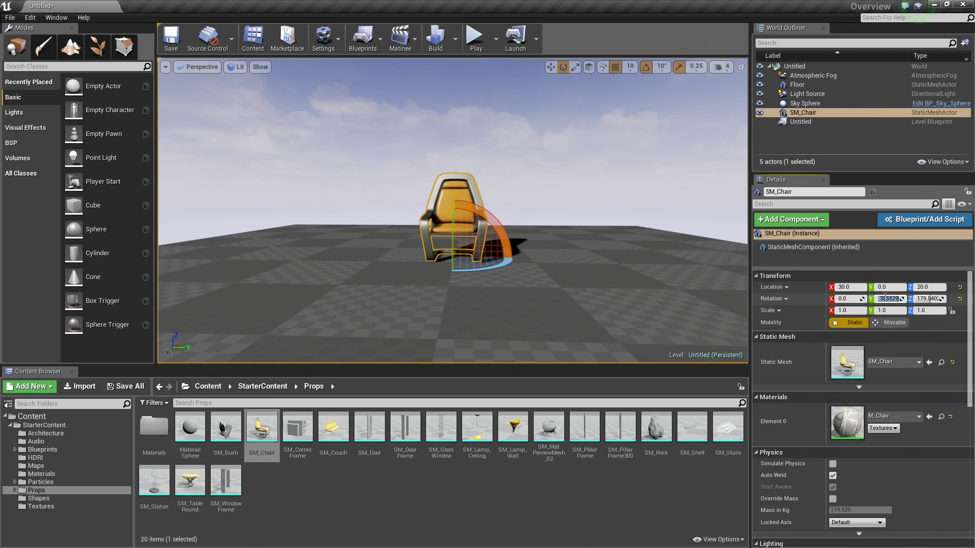
{"action": "type", "text": "0"}
{"action": "key", "text": "Return"}
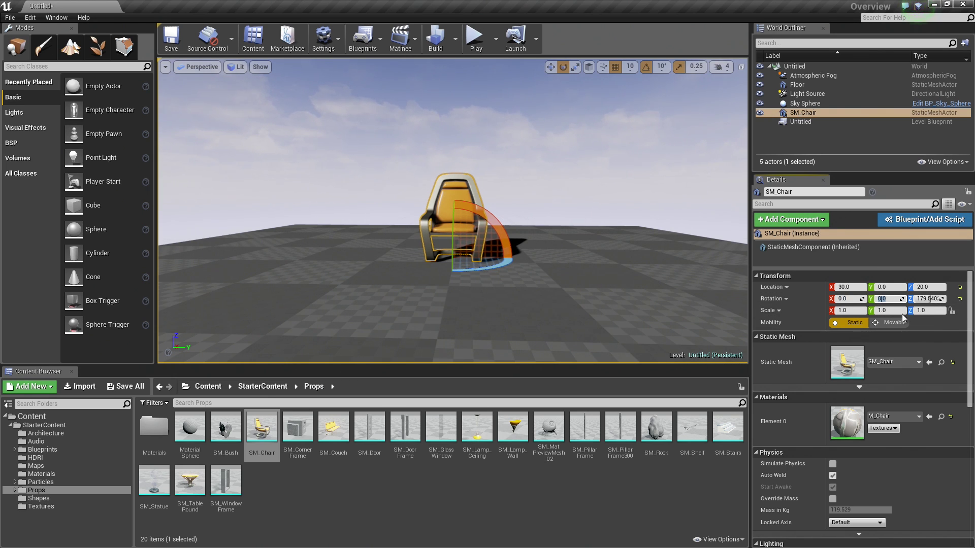
{"action": "left_click", "coordinate": [933, 299]}
{"action": "type", "text": "0"}
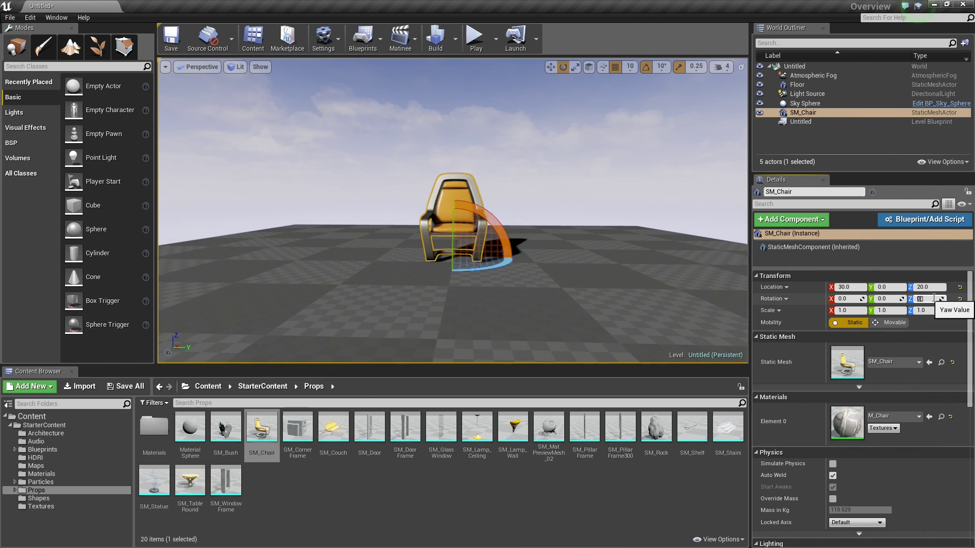
{"action": "key", "text": "Return"}
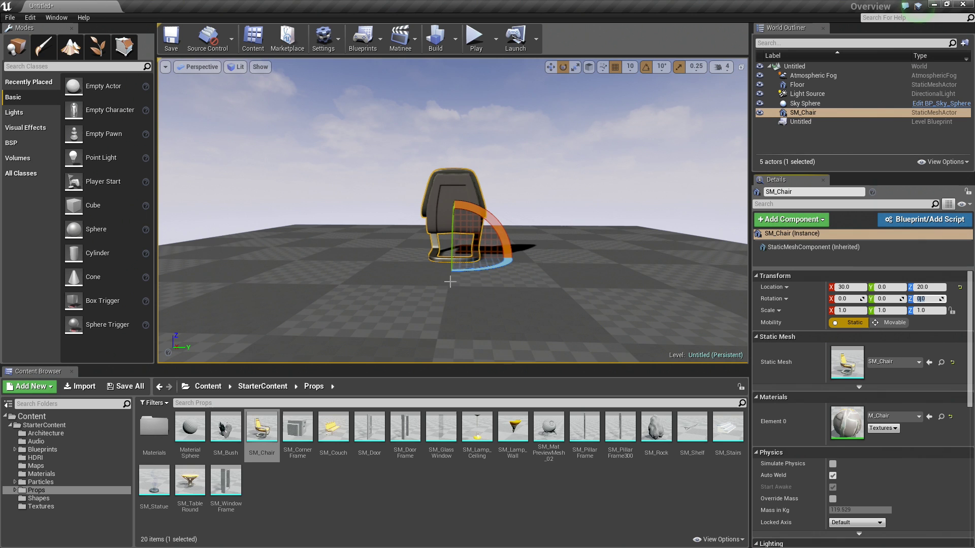
{"action": "mouse_move", "coordinate": [488, 267]}
{"action": "left_mouse_down"}
{"action": "mouse_move", "coordinate": [391, 276]}
{"action": "mouse_move", "coordinate": [483, 268]}
{"action": "left_mouse_up"}
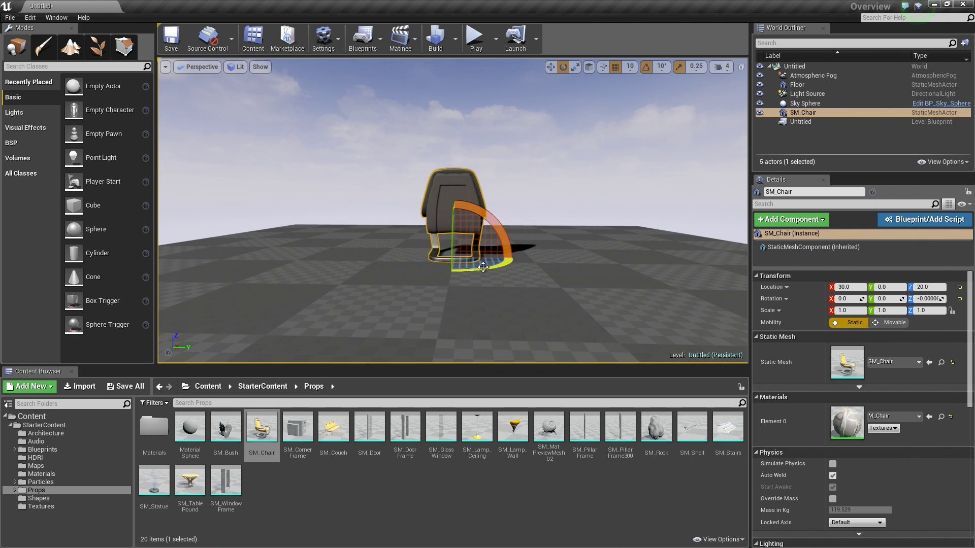
{"action": "left_click_drag", "start_coordinate": [483, 267], "coordinate": [444, 222], "text": "alt"}
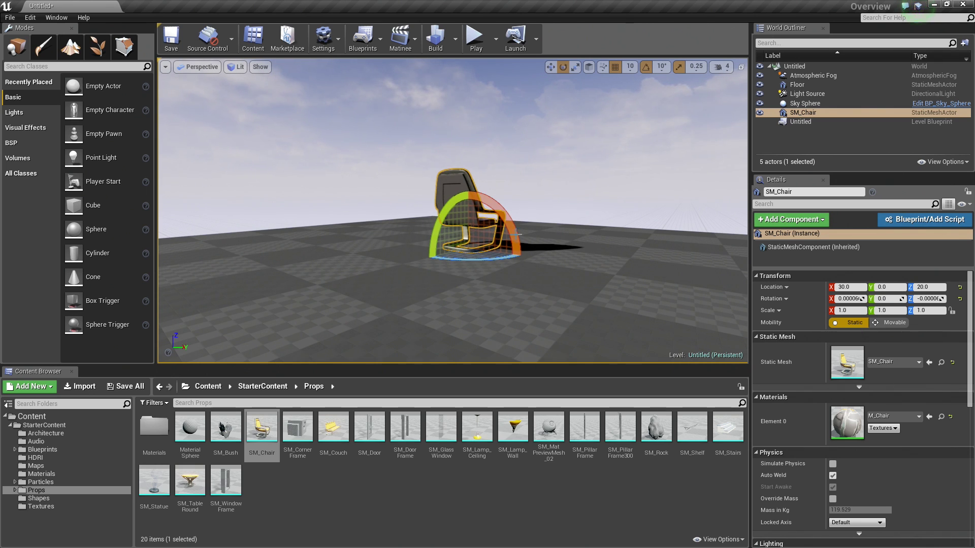
{"action": "left_click_drag", "start_coordinate": [443, 220], "coordinate": [427, 239]}
{"action": "mouse_move", "coordinate": [427, 239]}
{"action": "right_mouse_down"}
{"action": "mouse_move", "coordinate": [457, 228]}
{"action": "mouse_move", "coordinate": [427, 213]}
{"action": "right_mouse_up"}
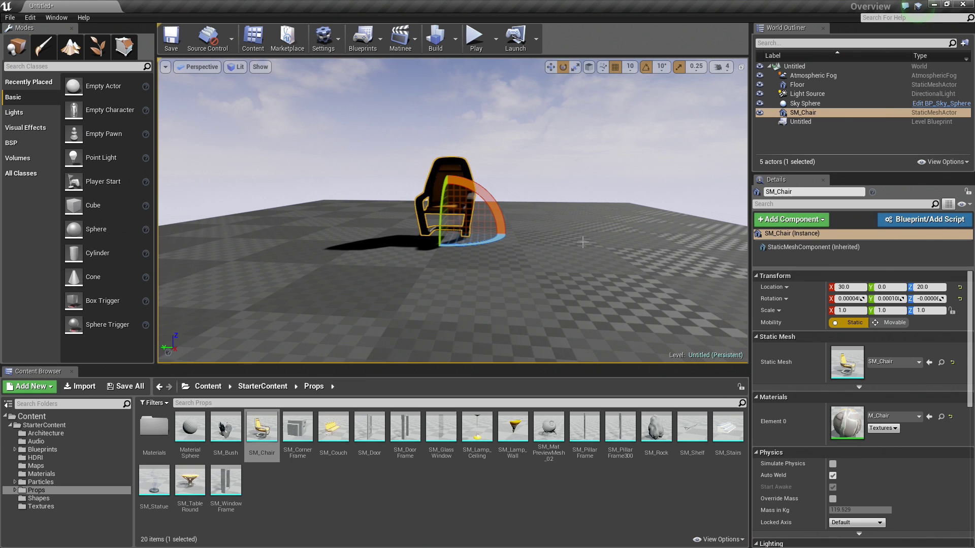
{"action": "right_click_drag", "start_coordinate": [583, 242], "coordinate": [583, 243]}
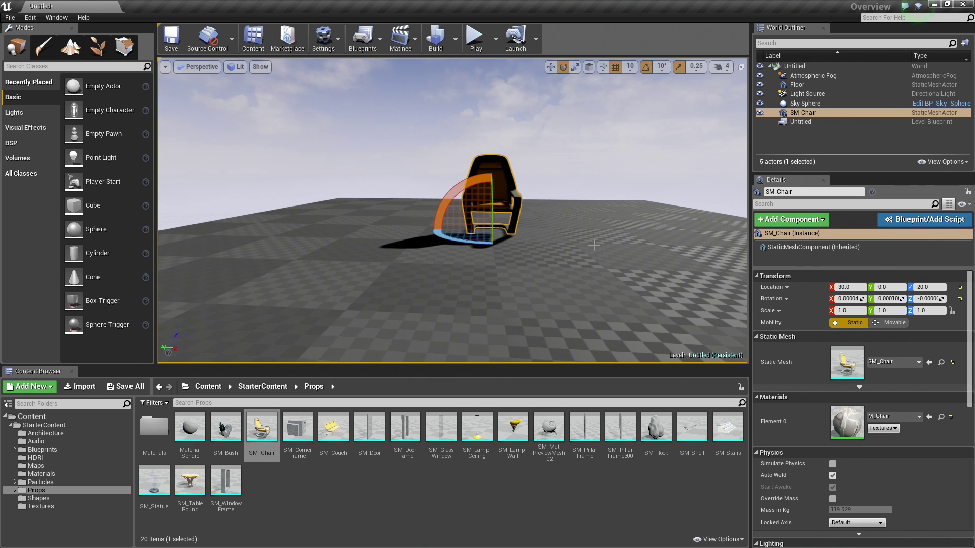